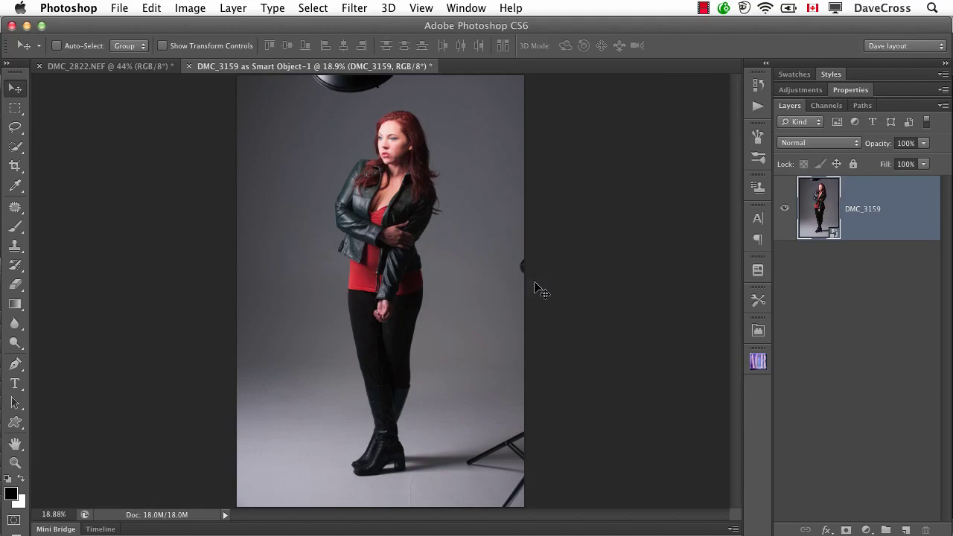
Step: Quick-select the woman's neck, chest, hair, face and jacket
key("w")
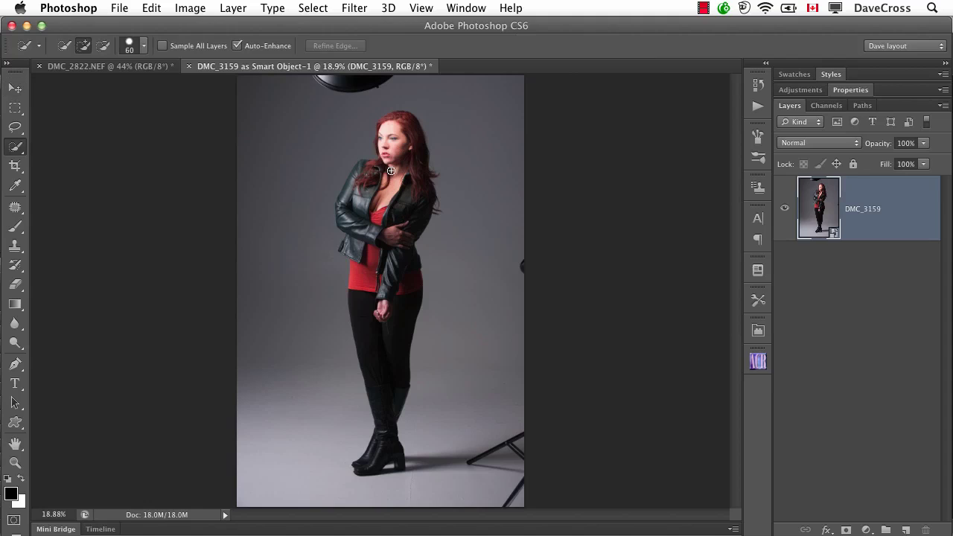
mouse_move(391, 171)
left_mouse_down()
mouse_move(389, 202)
mouse_move(366, 202)
mouse_move(365, 189)
mouse_move(408, 199)
mouse_move(411, 158)
left_mouse_up()
left_click_drag(436, 199, 437, 192)
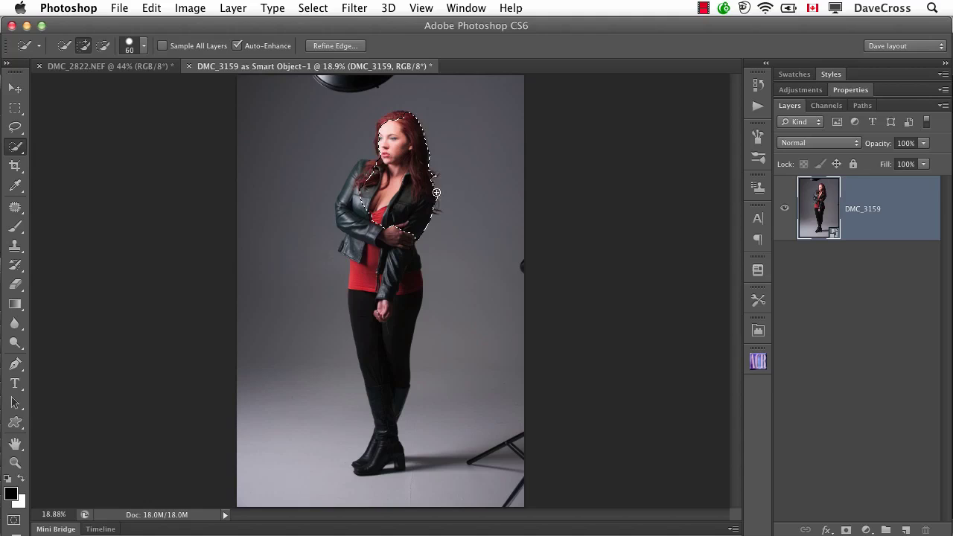
Step: Inspect the hair edge at 100% view, then deselect
key("super+1")
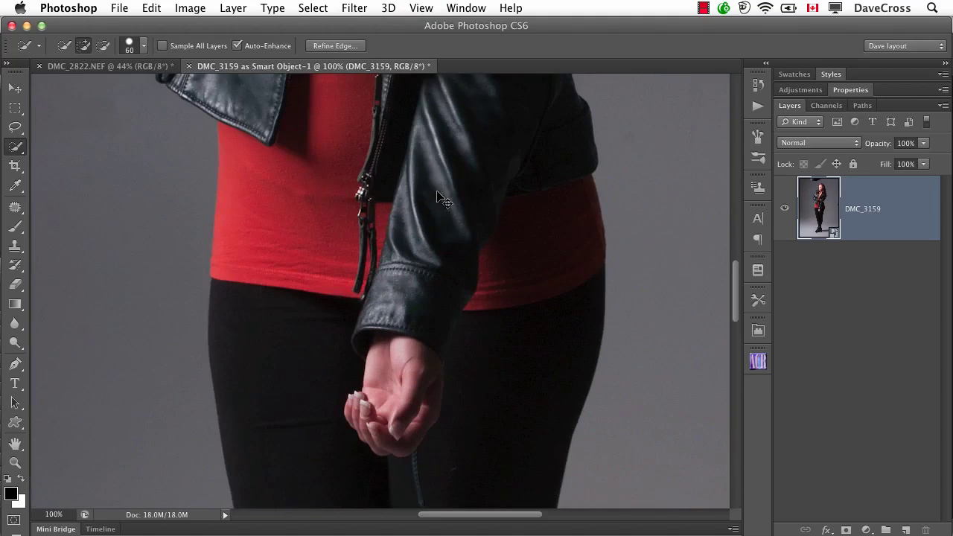
left_click_drag(487, 176, 483, 253)
mouse_move(513, 132)
left_mouse_down()
mouse_move(401, 294)
mouse_move(347, 304)
mouse_move(422, 315)
left_mouse_up()
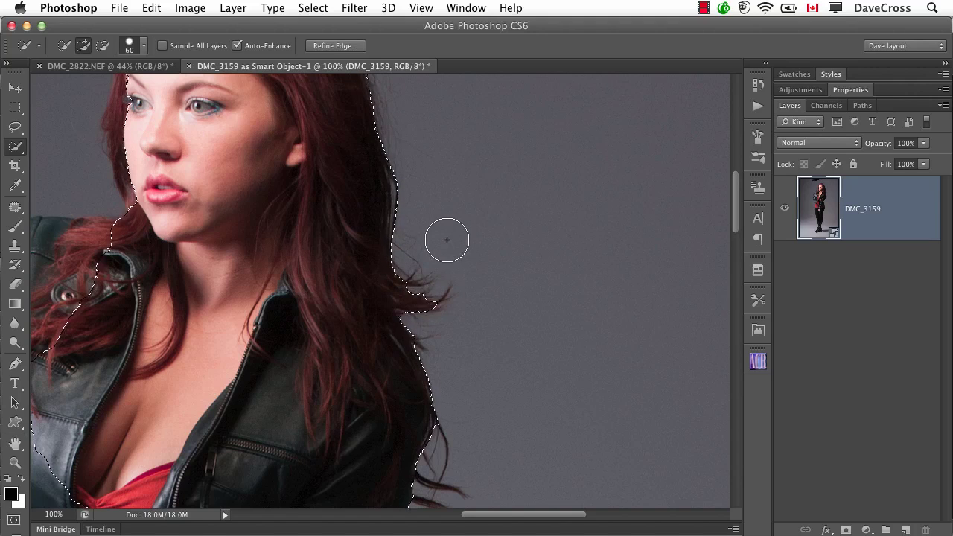
key("super+d")
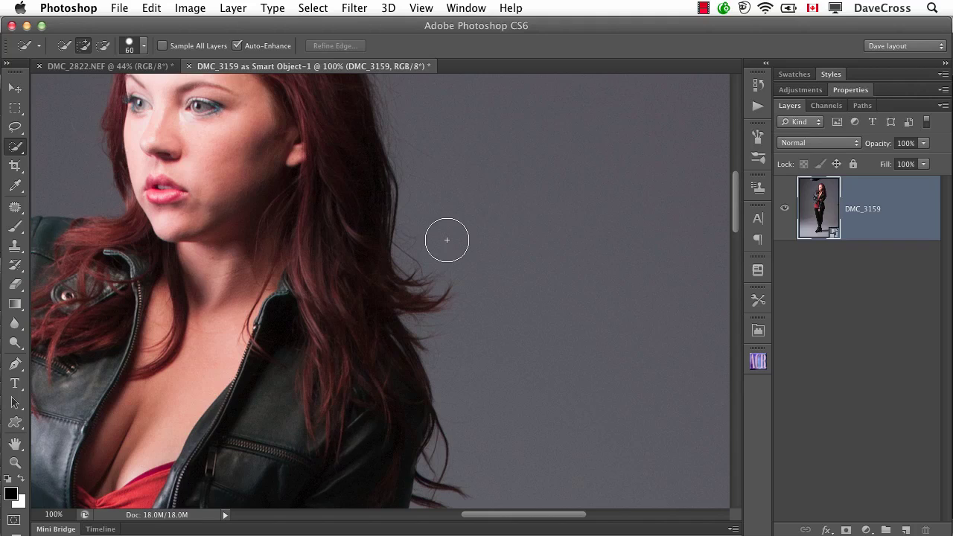
Step: Fit the whole DMC_3159 portrait to the window with Cmd+0
key("super+0")
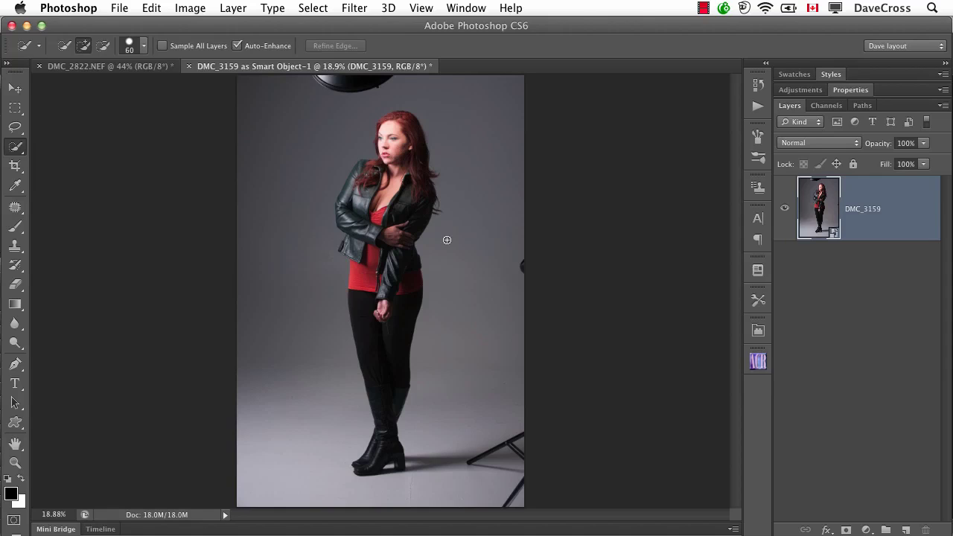
Step: Drag the DMC_3159 portrait with the Move tool into the DMC_2822.NEF brick-wall document
left_click(136, 69)
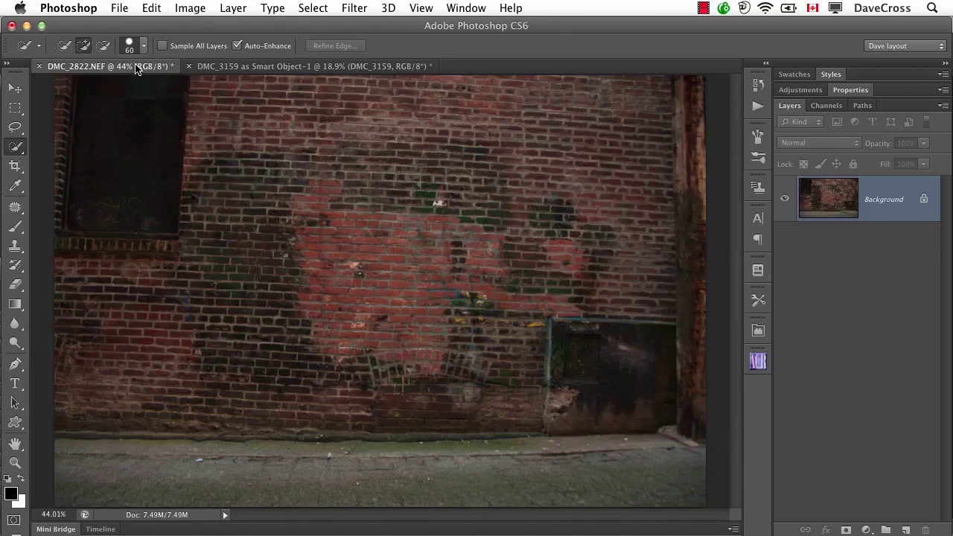
left_click(334, 67)
key("v")
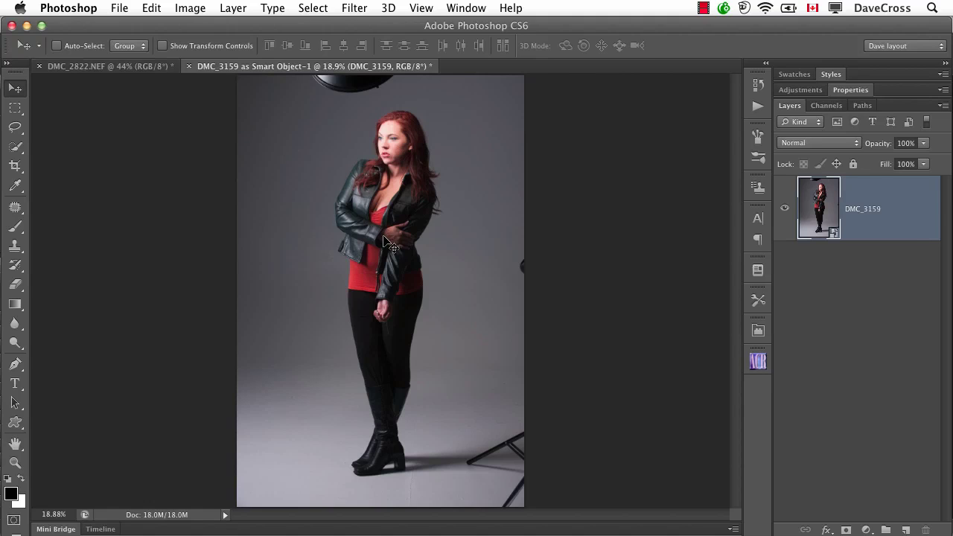
left_click_drag(384, 238, 327, 222)
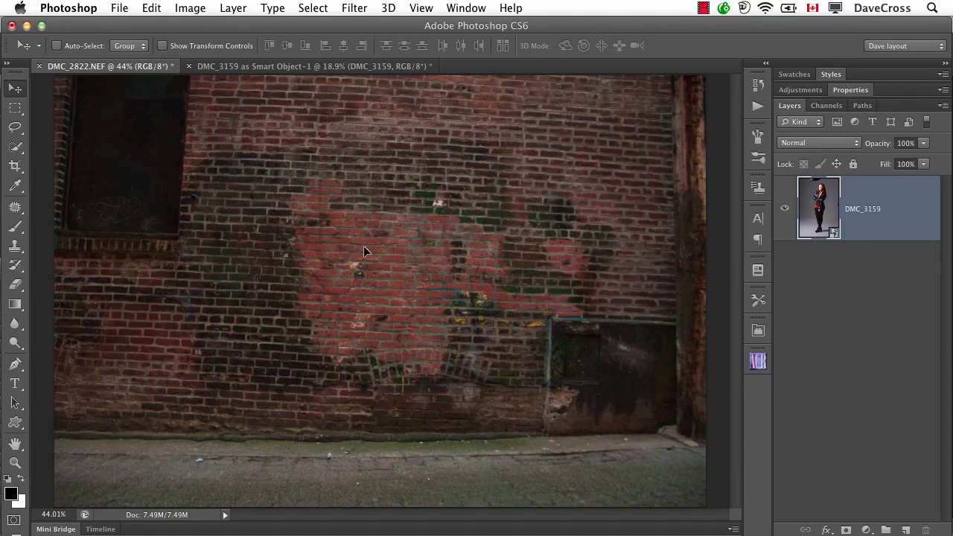
left_click_drag(363, 246, 363, 246)
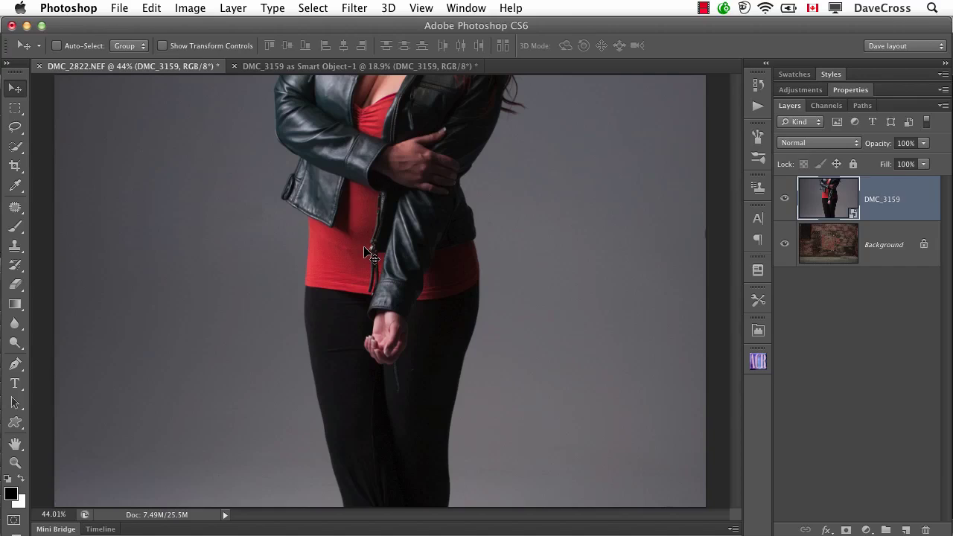
Step: Scale the portrait to about 39%, shift it right and down over the alley, and commit
key("super+t")
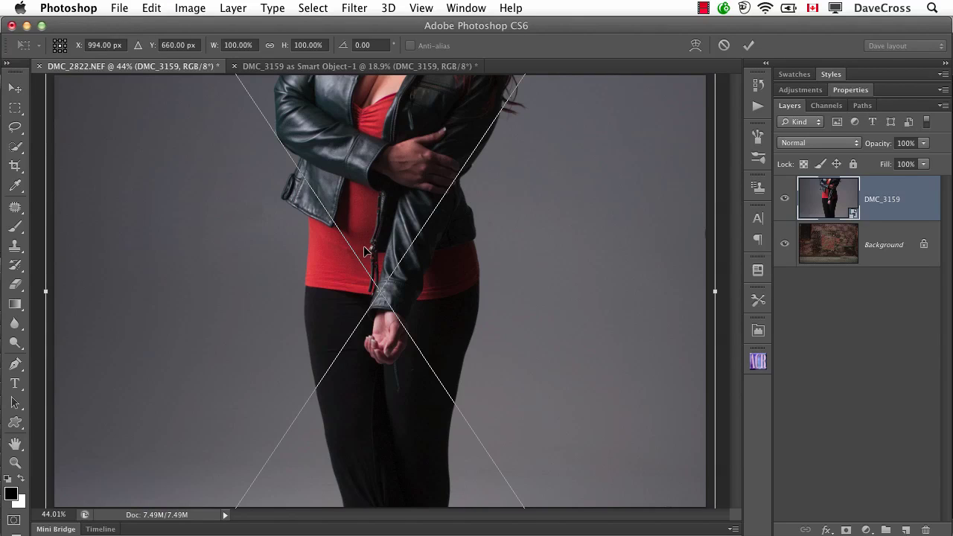
key("super+0")
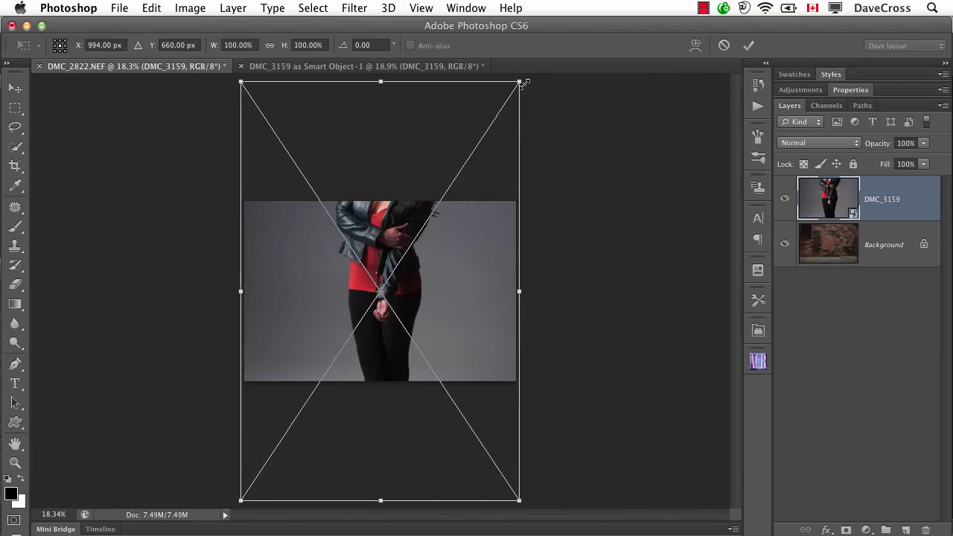
left_click_drag(519, 82, 440, 219)
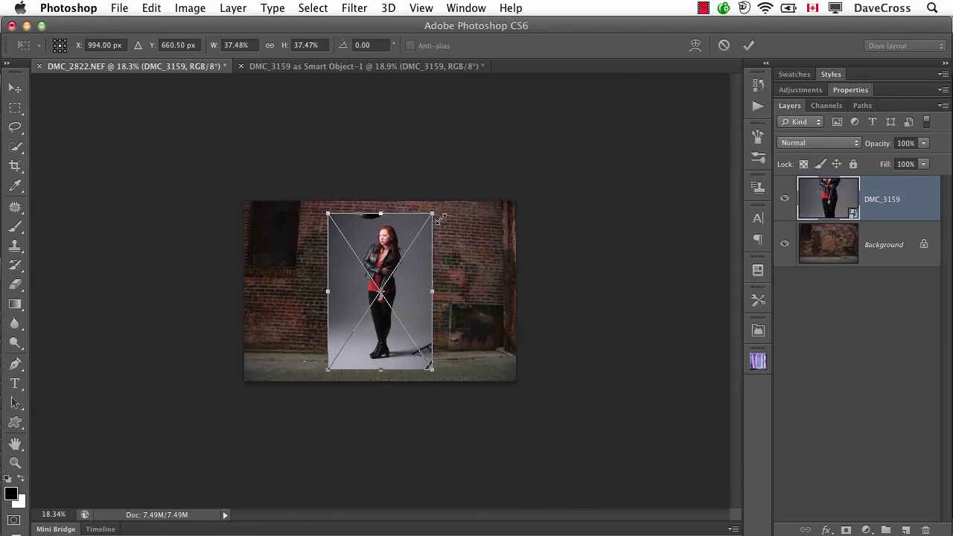
key("super+0")
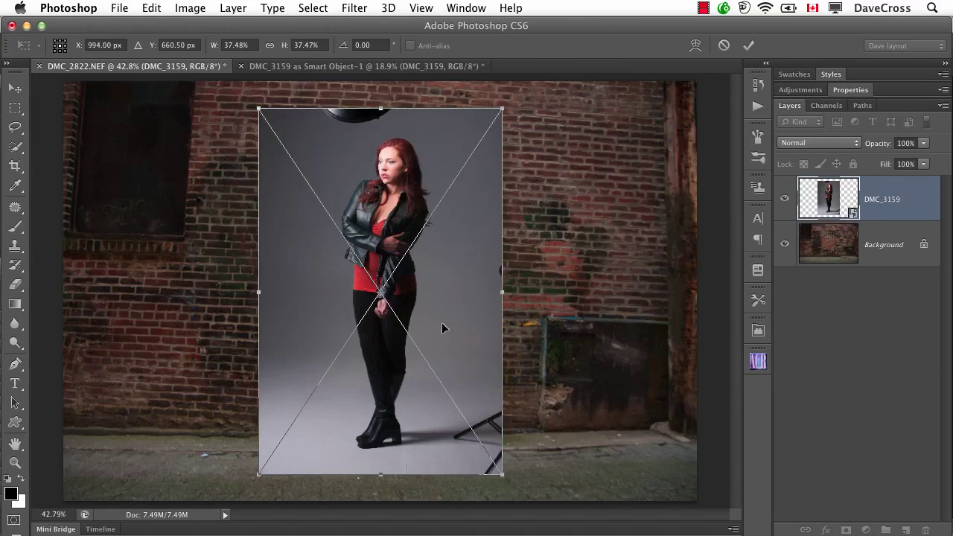
left_click_drag(416, 365, 437, 381)
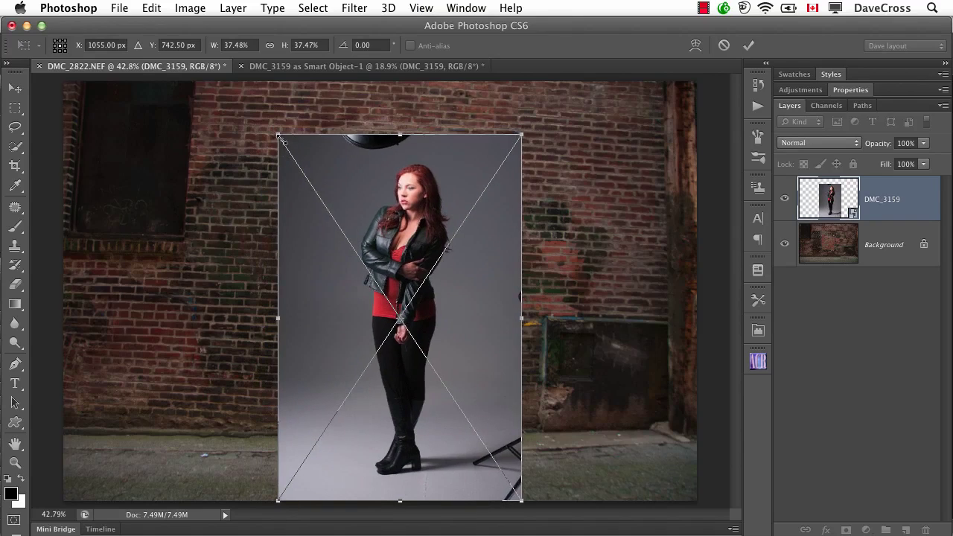
left_click_drag(277, 136, 265, 118)
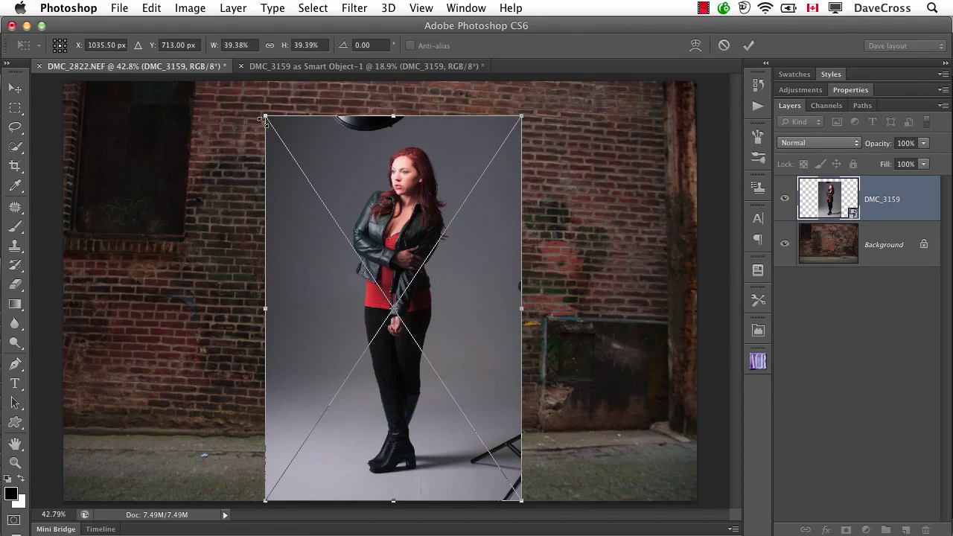
key("Return")
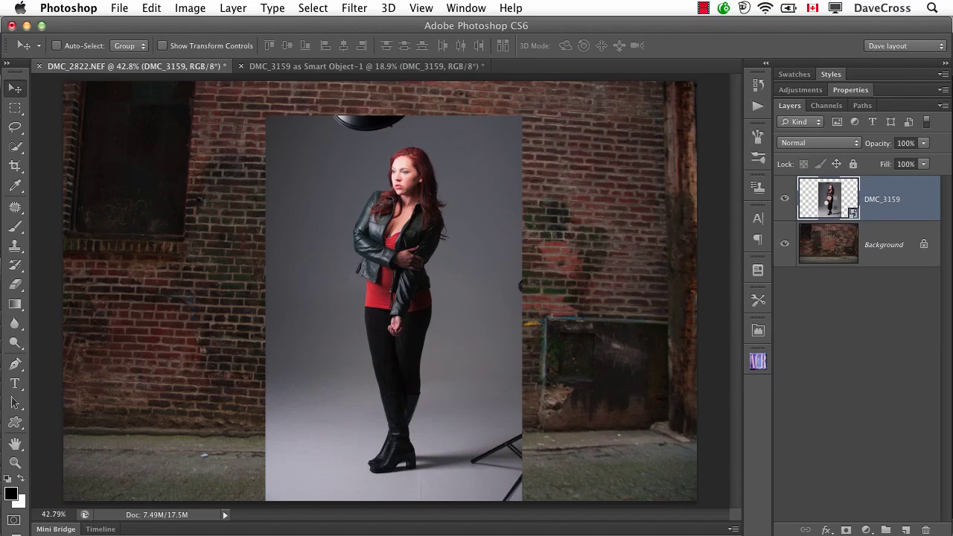
Step: Lower the smart-object portrait's exposure in Camera Raw and apply the change
double_click(822, 199)
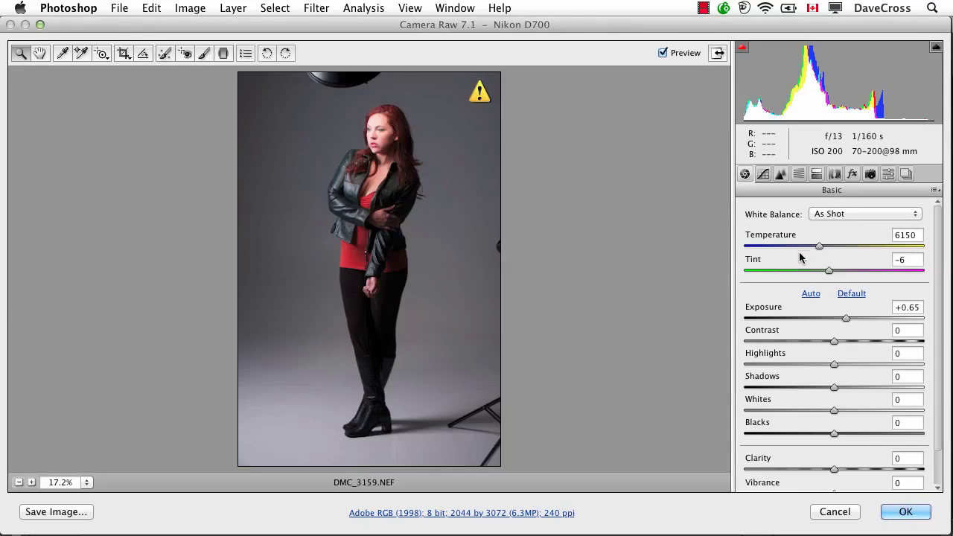
left_click_drag(844, 321, 828, 344)
left_click(902, 513)
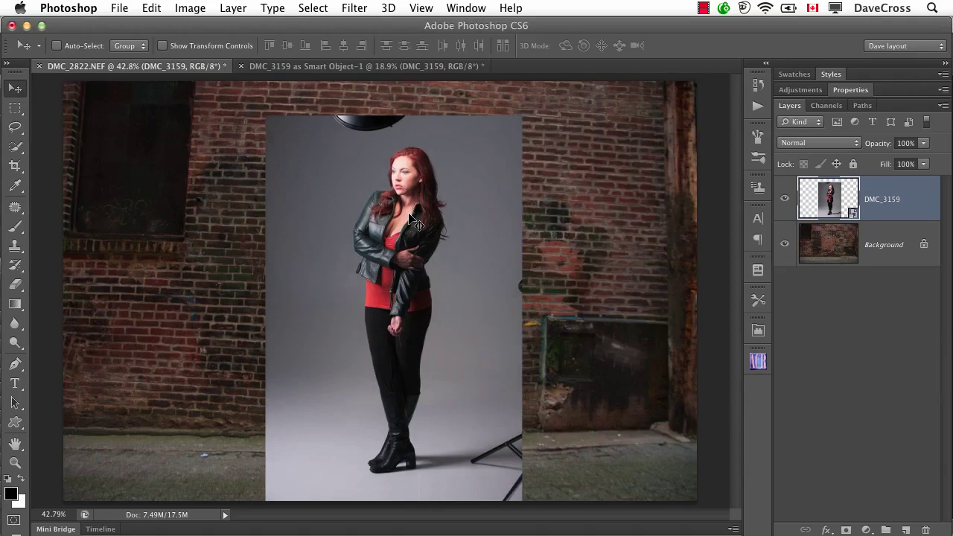
Step: Quick-select the woman's torso, legs and jacket shoulder in the composite
key("w")
mouse_move(414, 222)
left_mouse_down()
mouse_move(402, 232)
mouse_move(390, 301)
mouse_move(397, 336)
left_mouse_up()
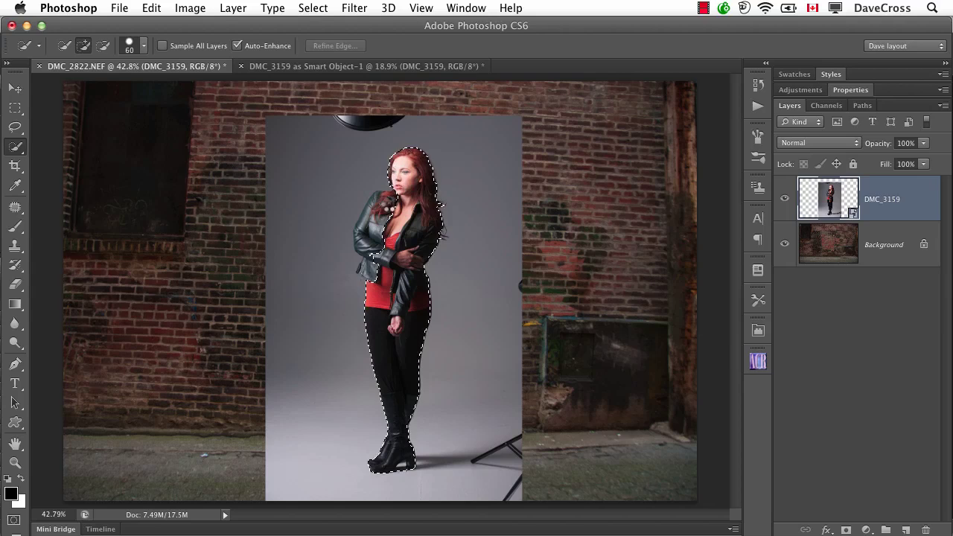
left_click_drag(372, 202, 379, 213)
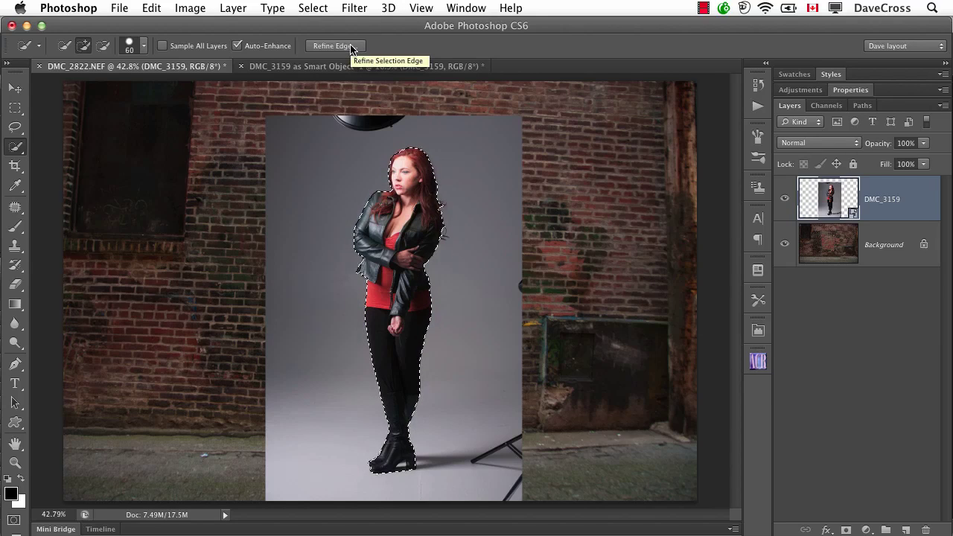
Step: In the DMC_3159 document, quick-select the woman's hair, jacket and red top
left_click(327, 67)
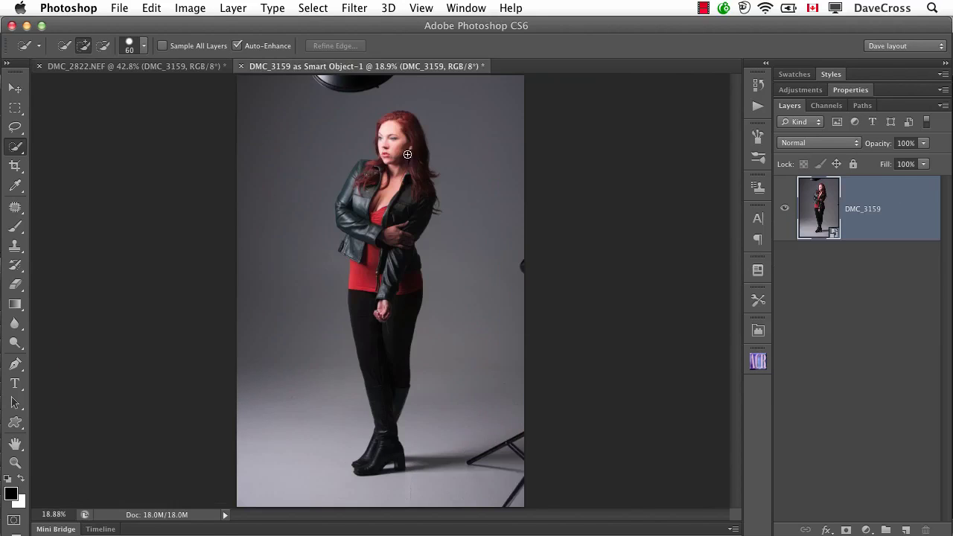
mouse_move(402, 211)
left_mouse_down()
mouse_move(382, 250)
mouse_move(369, 196)
mouse_move(350, 167)
mouse_move(344, 210)
mouse_move(376, 291)
mouse_move(386, 375)
mouse_move(400, 161)
left_mouse_up()
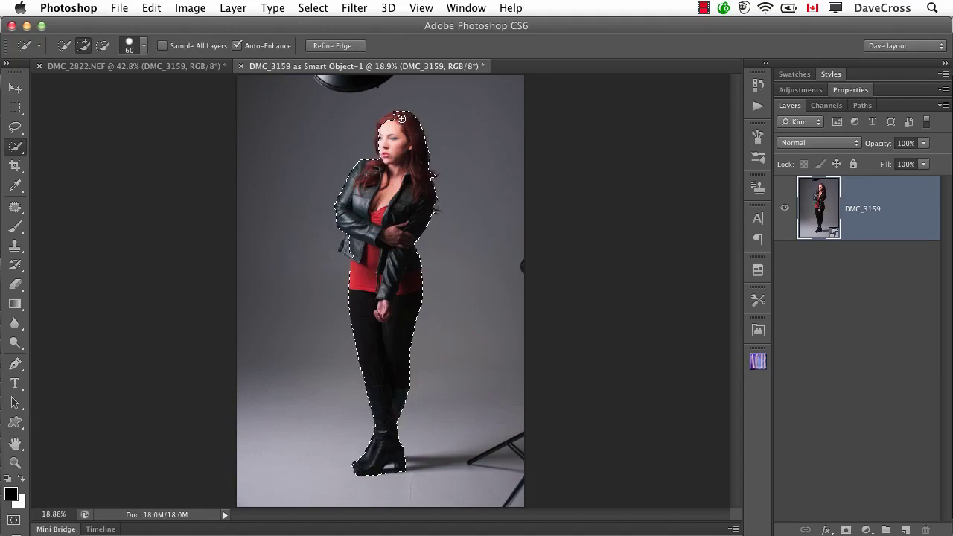
left_click_drag(388, 125, 383, 149)
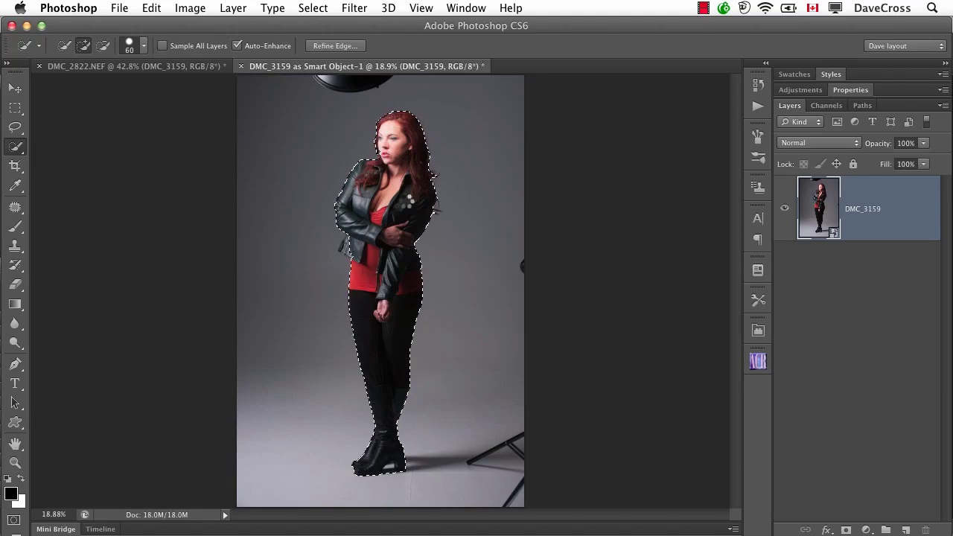
Step: Refine the selection's edges, inspecting them at 100% before applying
left_click(353, 48)
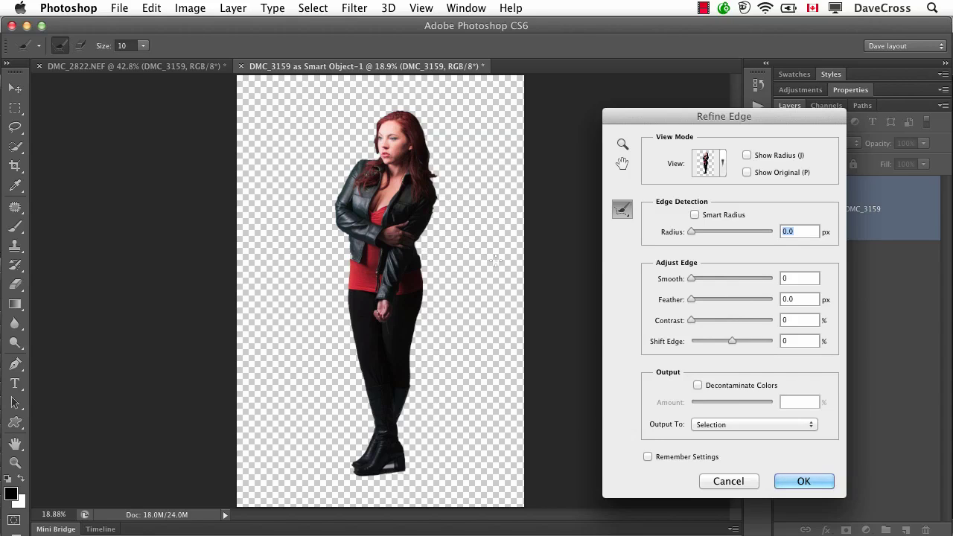
key("super+alt+0")
scroll(416, 387, "up", 10)
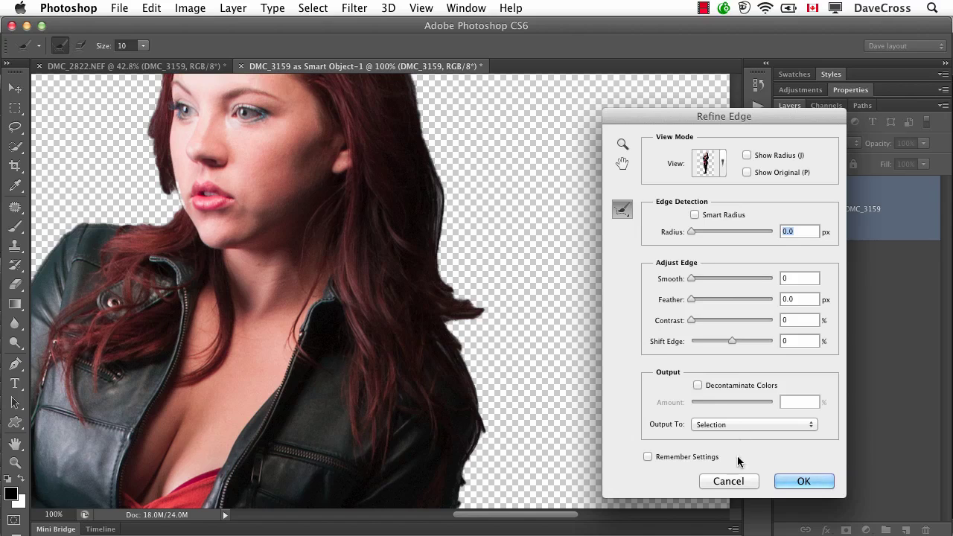
key("Return")
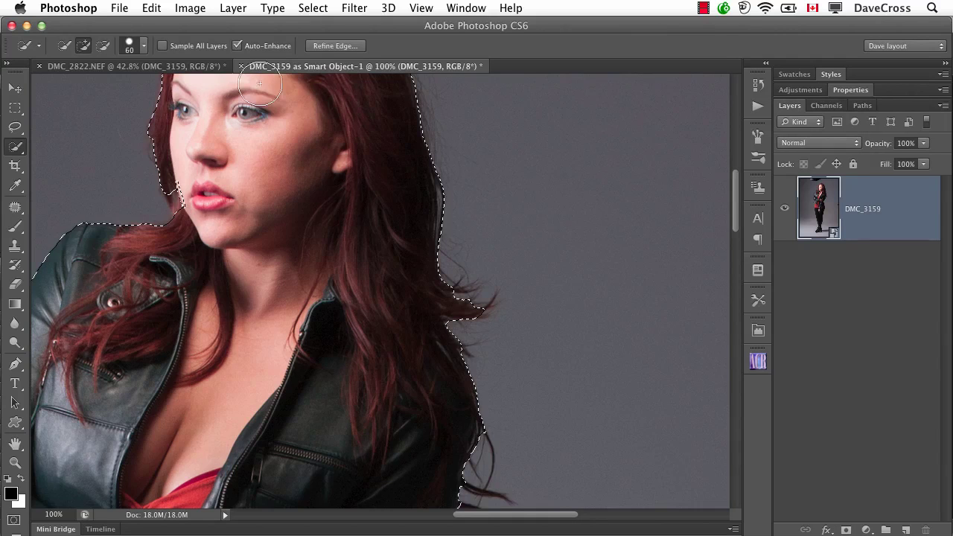
Step: In DMC_2822.NEF, preview the woman's selection in Refine Edge with On Layers view at 100%
left_click(201, 67)
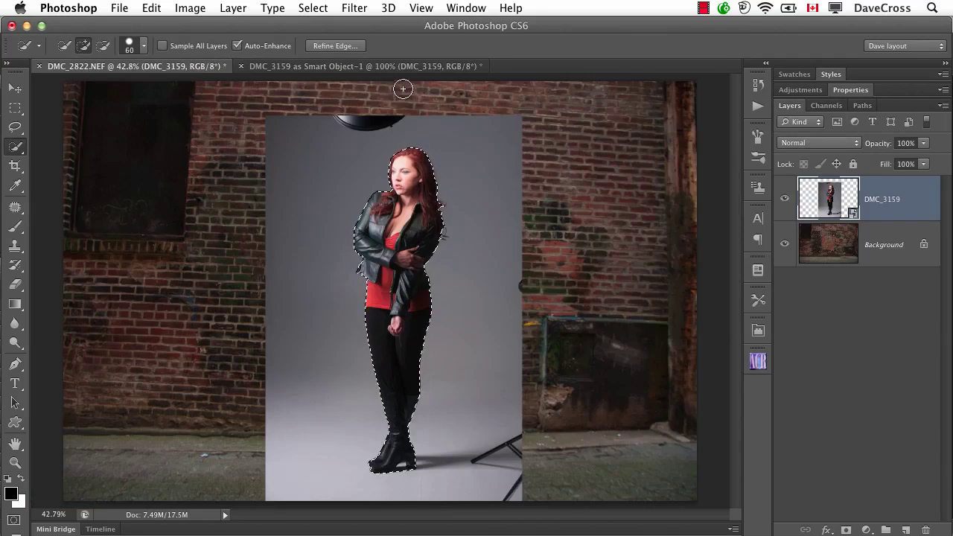
left_click(347, 48)
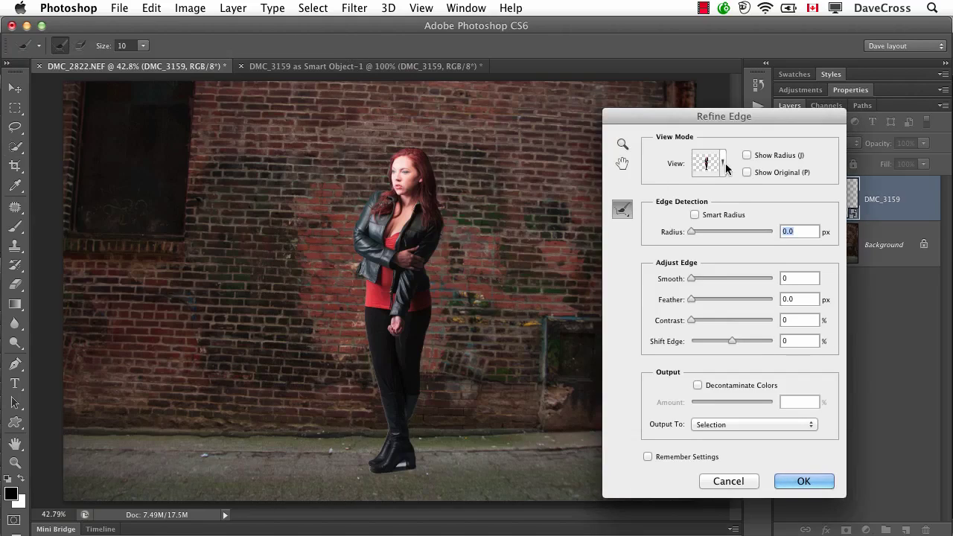
left_click(723, 163)
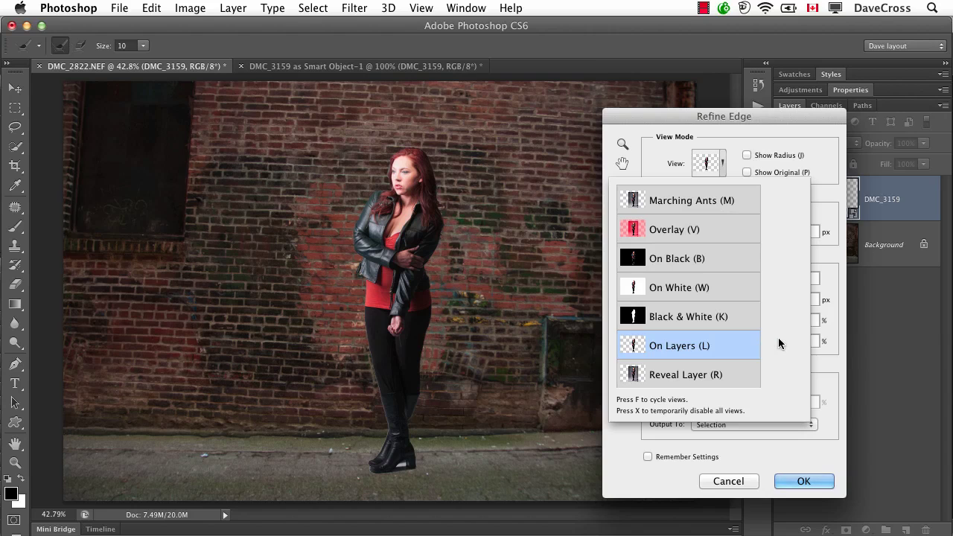
left_click(731, 132)
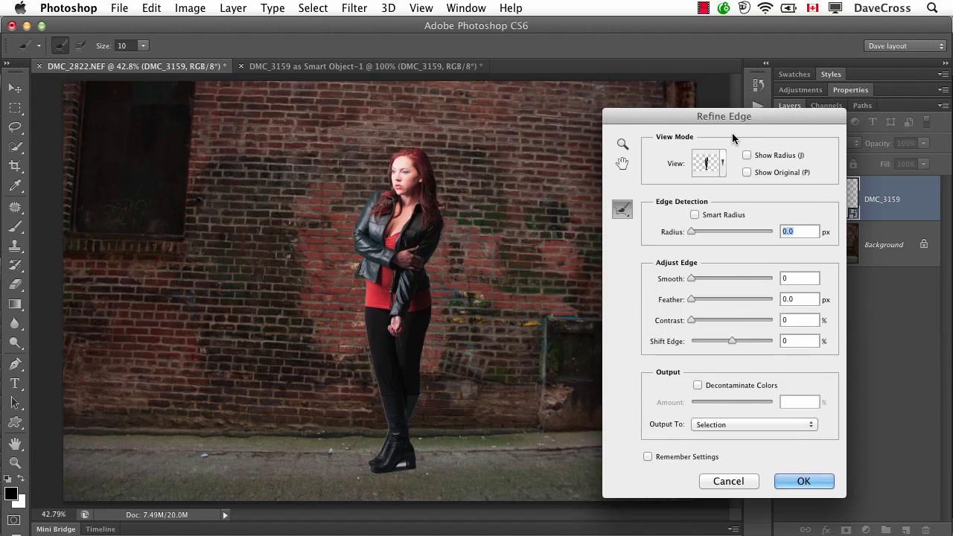
key("super+alt+0")
scroll(448, 202, "up", 5)
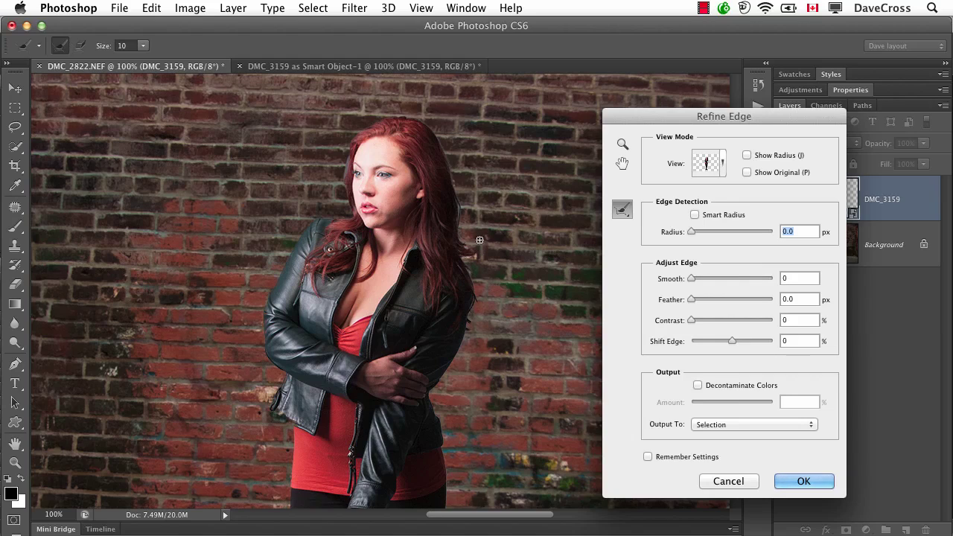
key("super+equal")
key("super+equal")
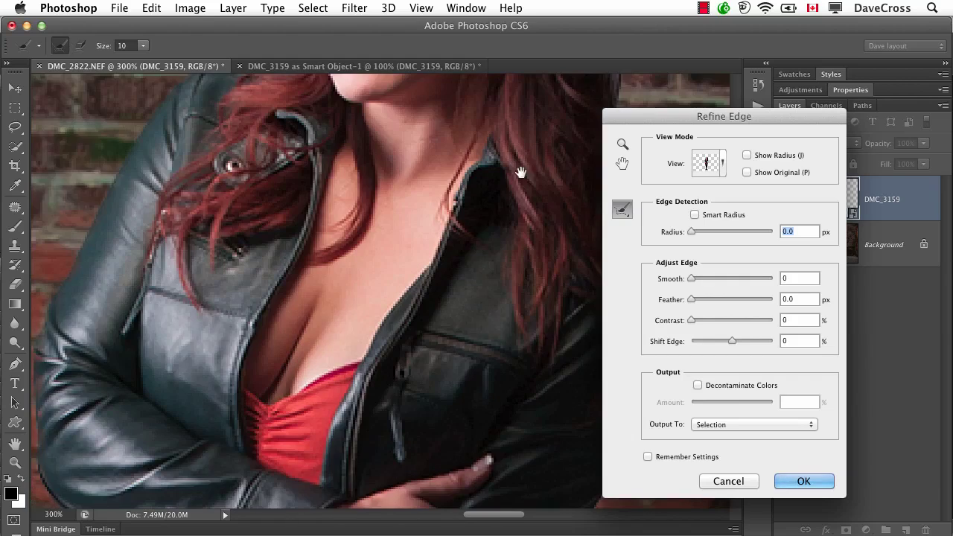
left_click_drag(521, 172, 273, 263)
left_click_drag(272, 228, 260, 350)
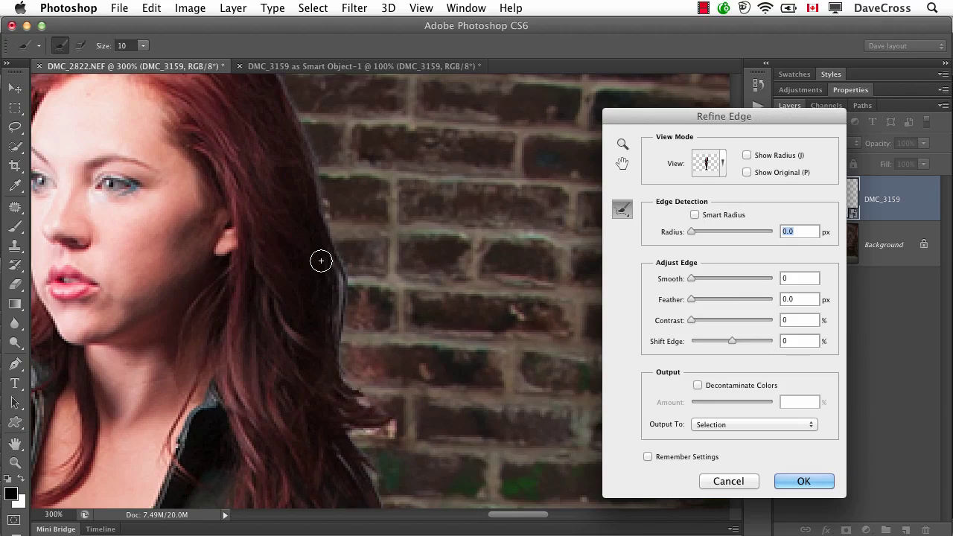
key("super+minus")
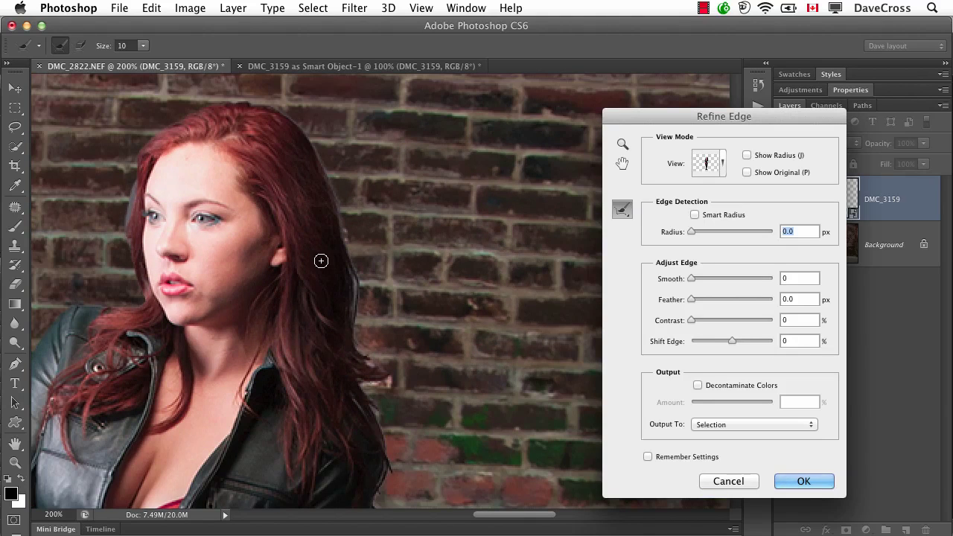
key("super+0")
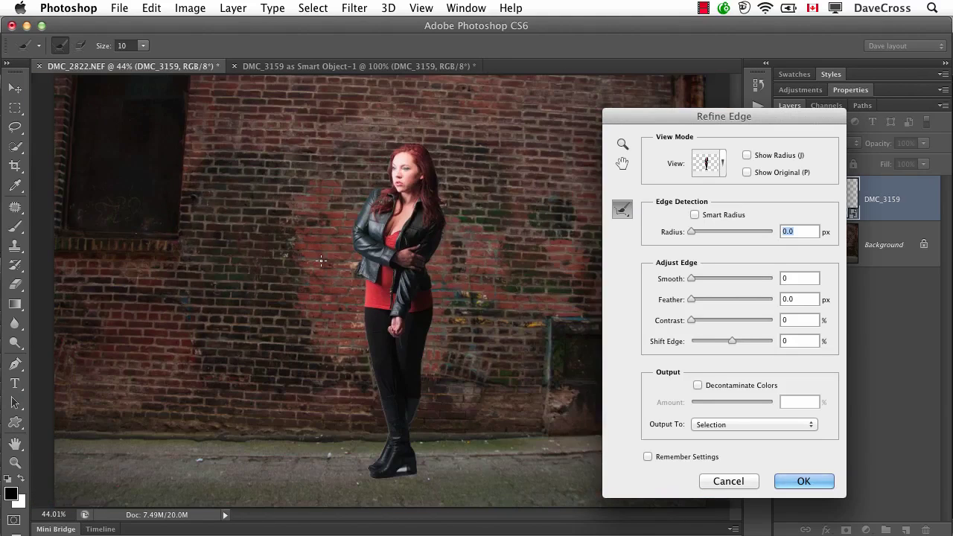